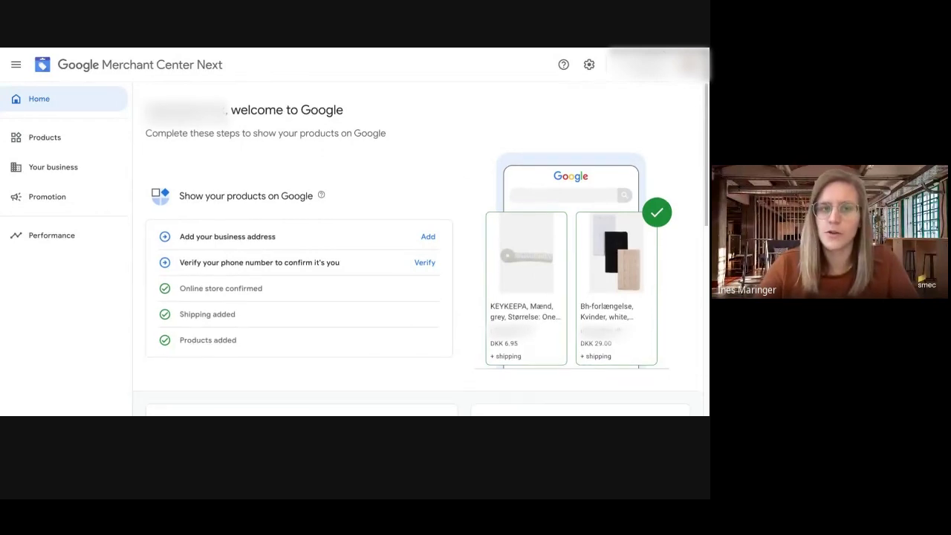
Step: Review the home overview from the setup checklist down to the product status and business summaries
scroll(421, 211, "down", 2)
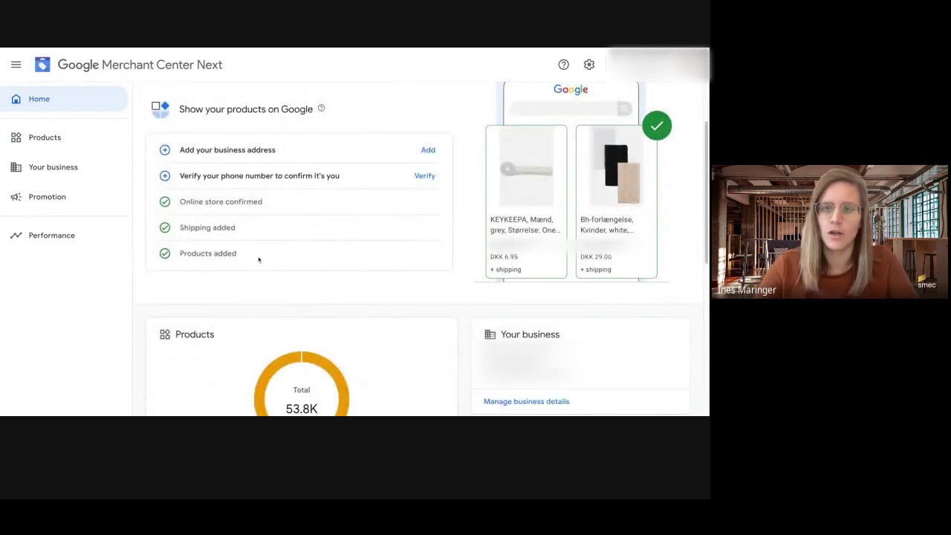
scroll(211, 250, "down", 3)
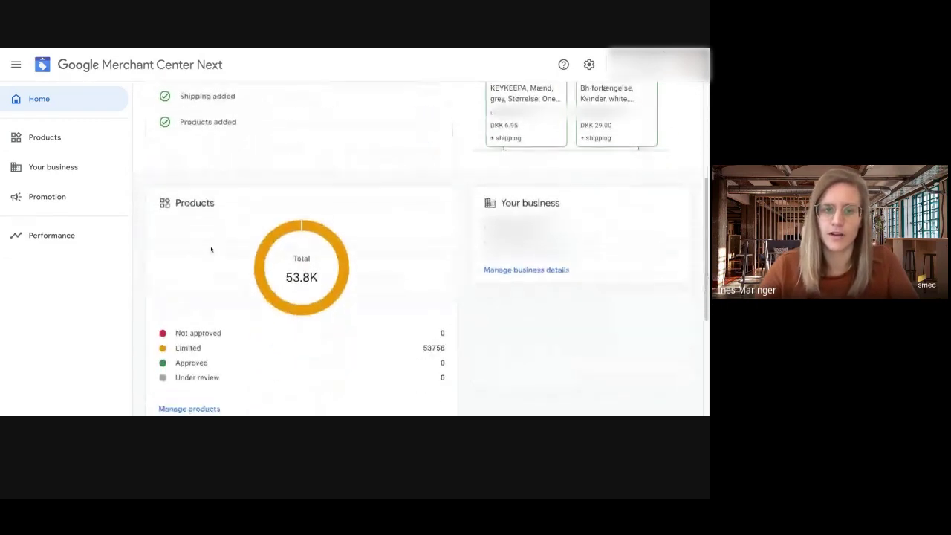
scroll(211, 250, "down", 2)
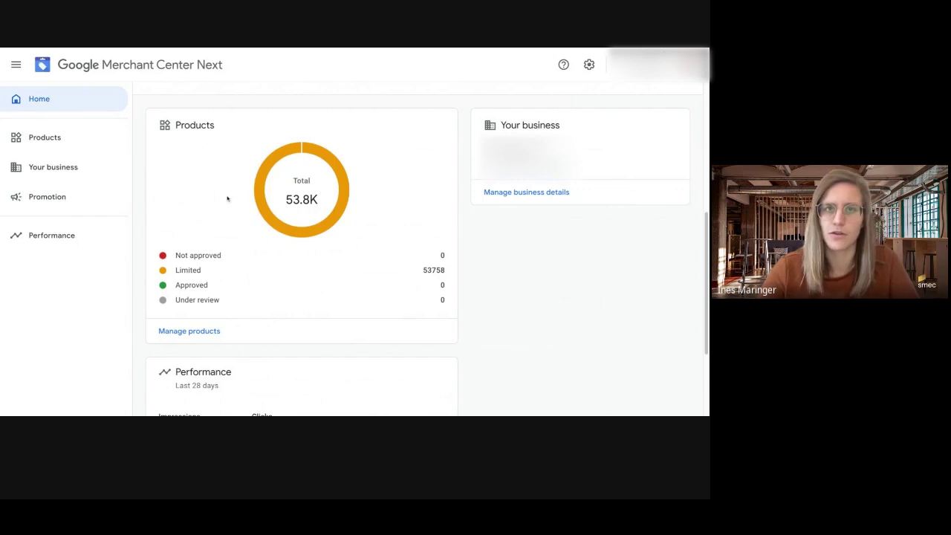
Step: Go to the list of all products and view the details of the black dress (kjole) in size 50/52
left_click(82, 139)
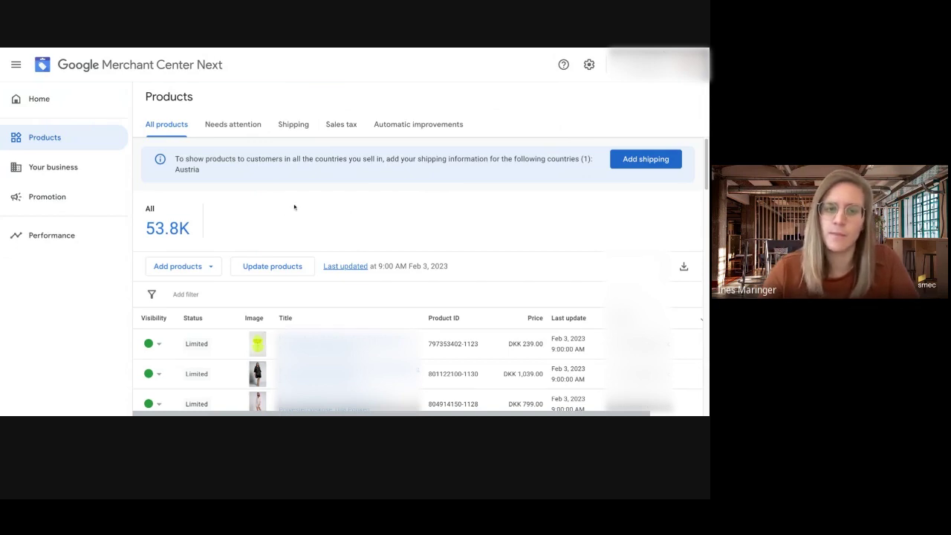
scroll(418, 275, "down", 3)
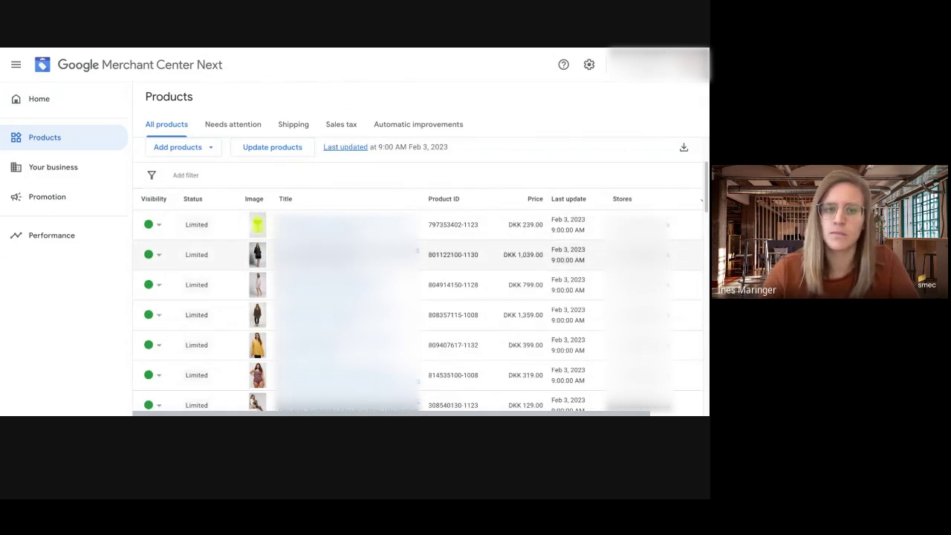
left_click(186, 174)
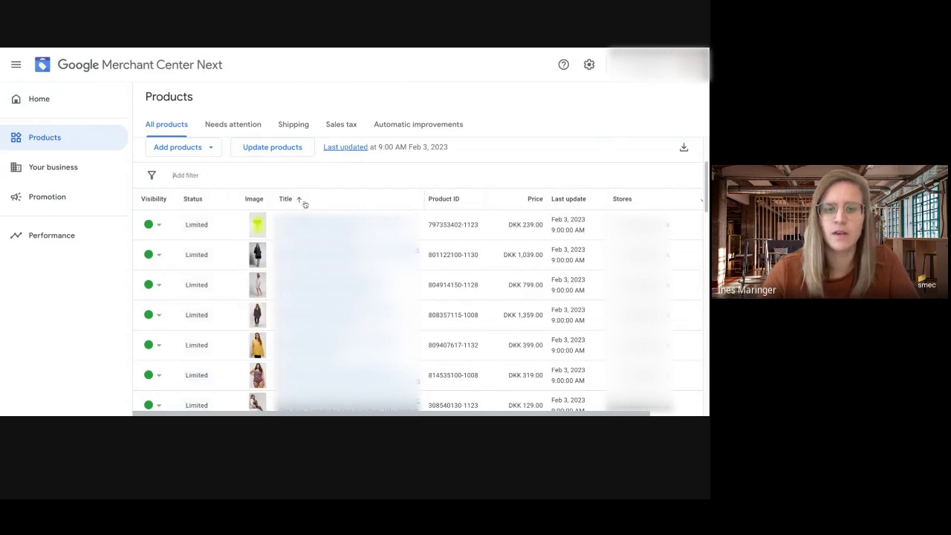
left_click(305, 253)
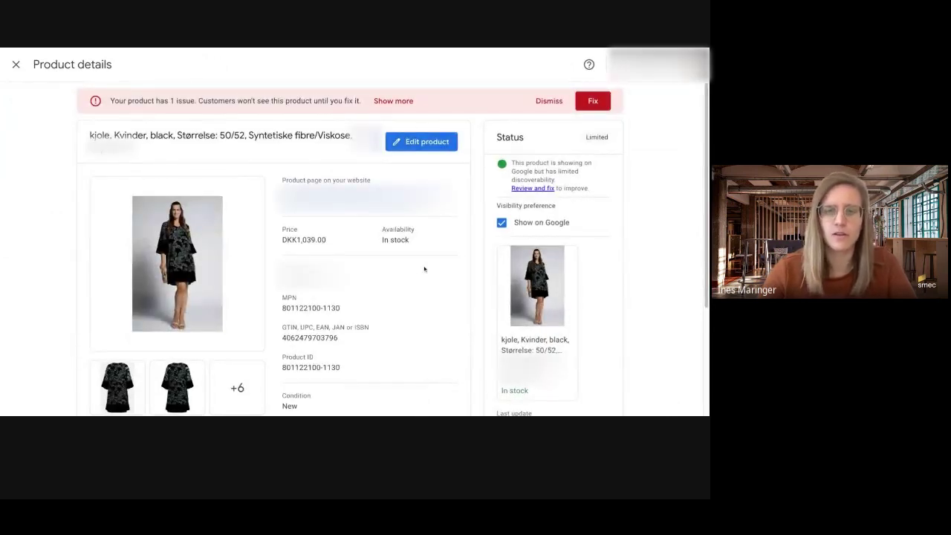
scroll(397, 308, "down", 2)
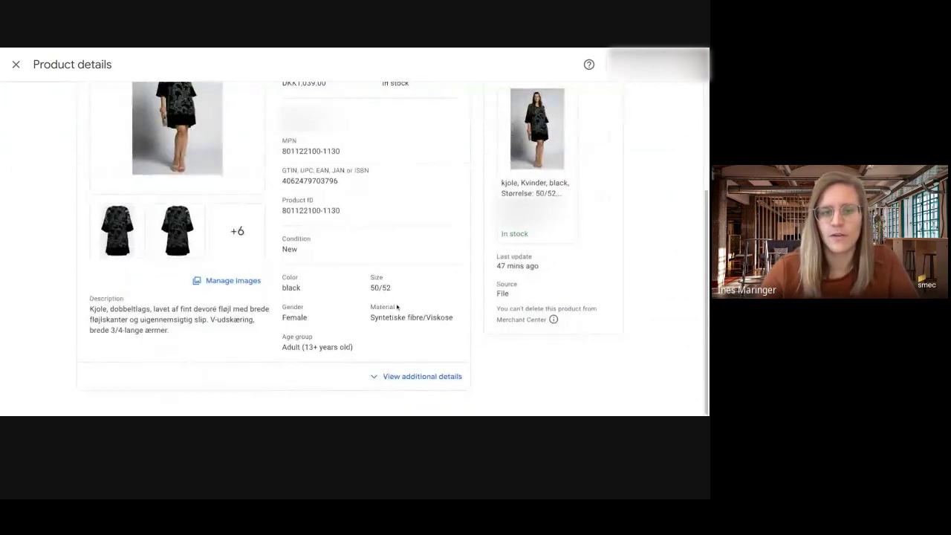
scroll(405, 364, "up", 2)
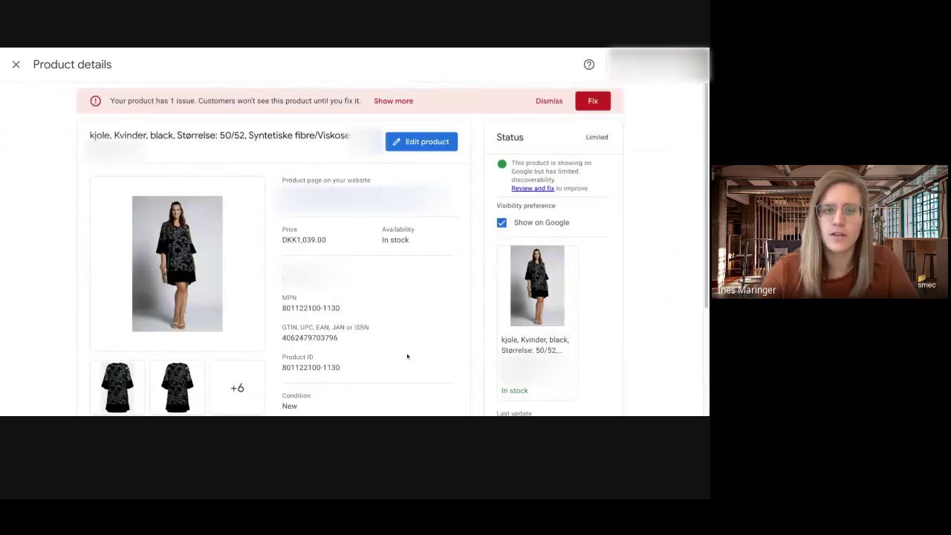
Step: Open the black dress for editing, review its editable attributes from title to product identifiers, and leave without saving
left_click(416, 147)
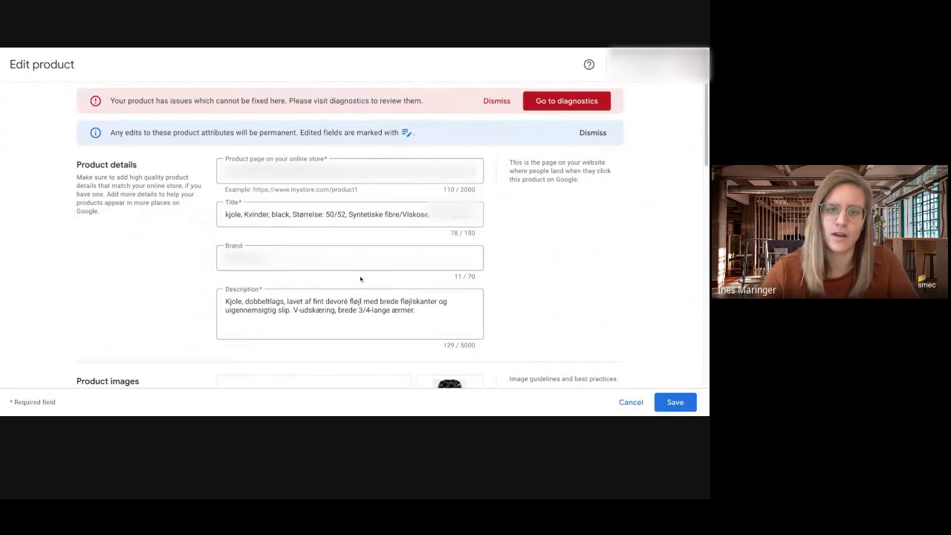
scroll(349, 290, "down", 2)
scroll(356, 291, "up", 2)
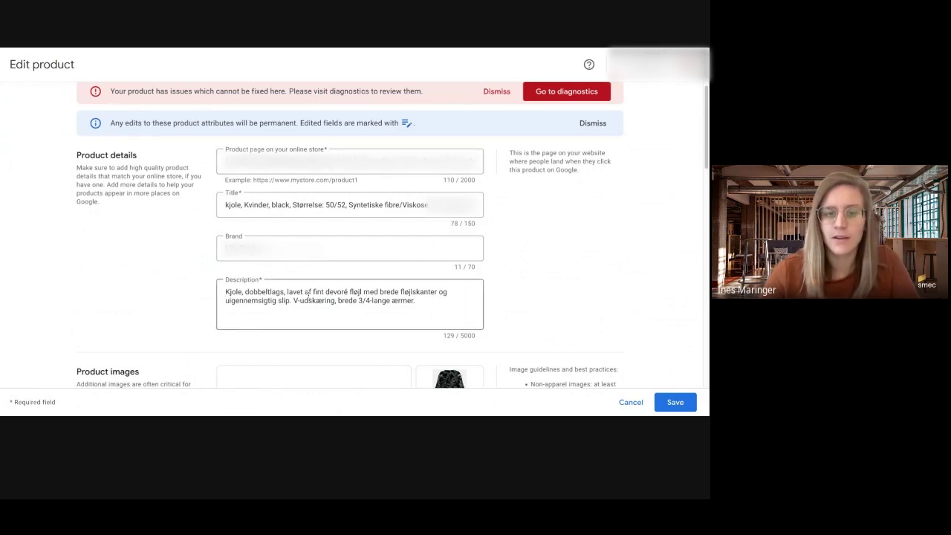
scroll(309, 293, "down", 15)
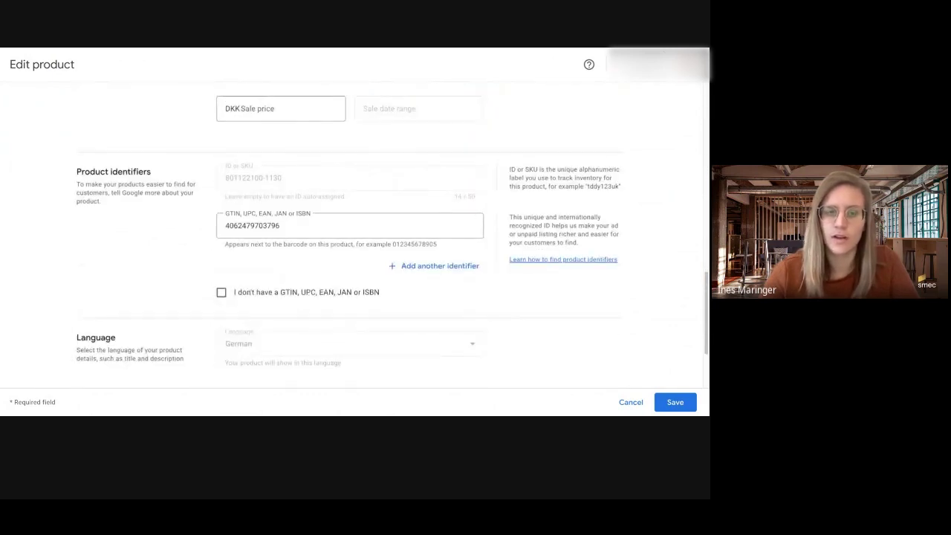
scroll(349, 237, "up", 5)
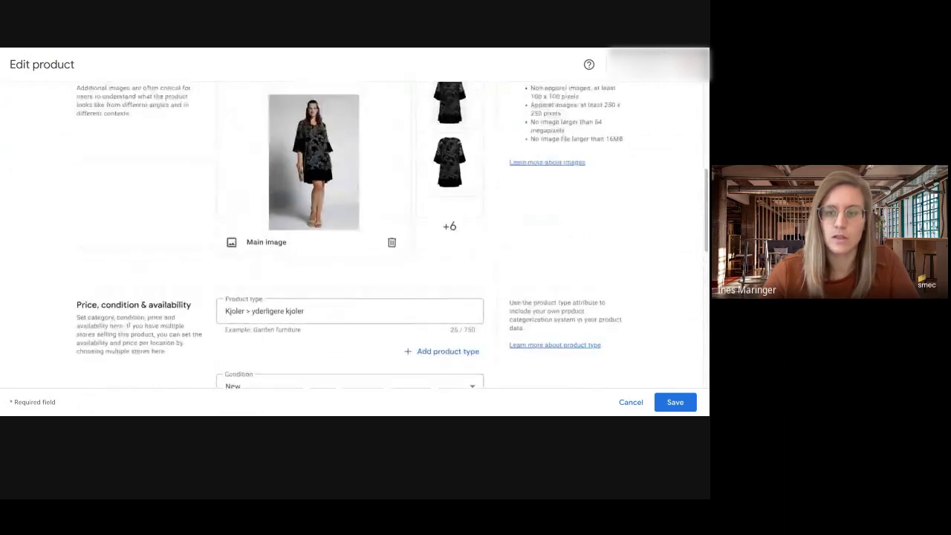
scroll(584, 392, "up", 8)
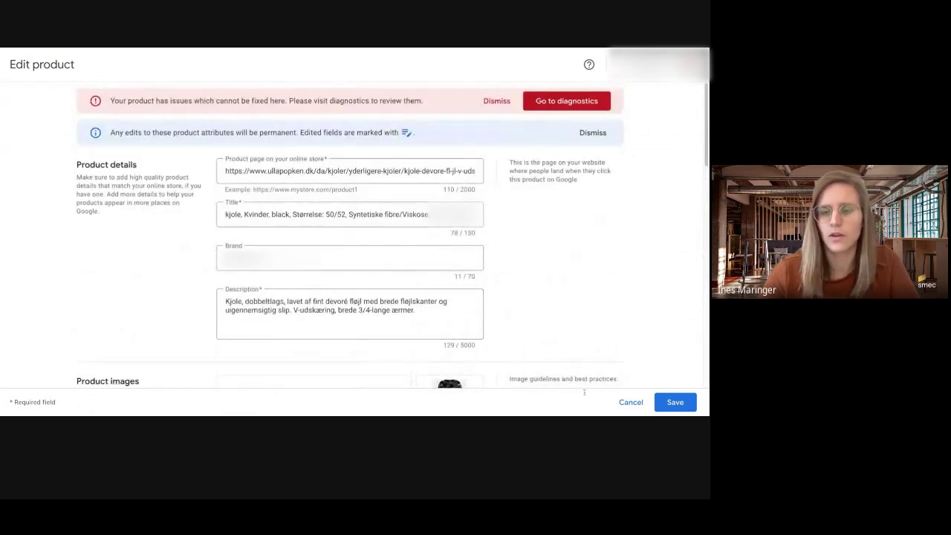
left_click(634, 403)
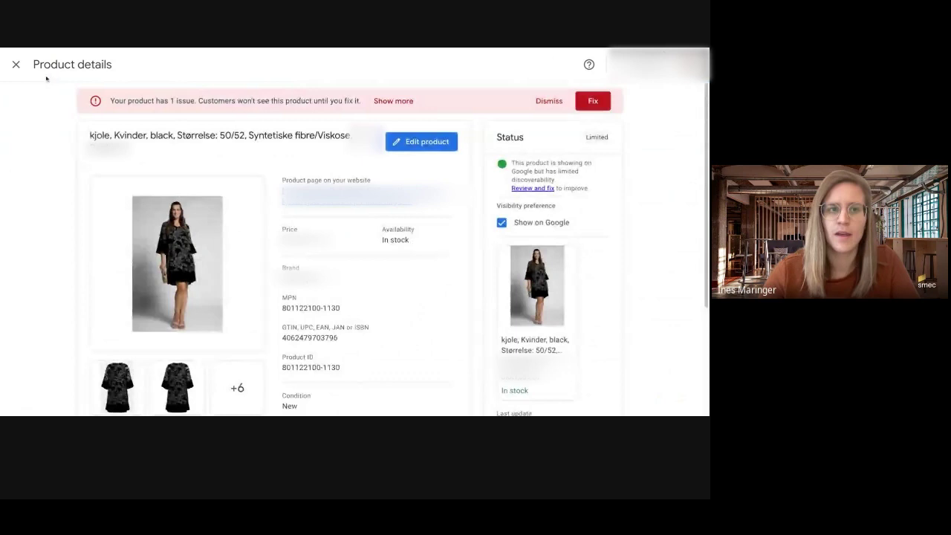
Step: Expand the black dress's additional details, review its custom labels and product highlights, and return to the product list
scroll(97, 196, "down", 4)
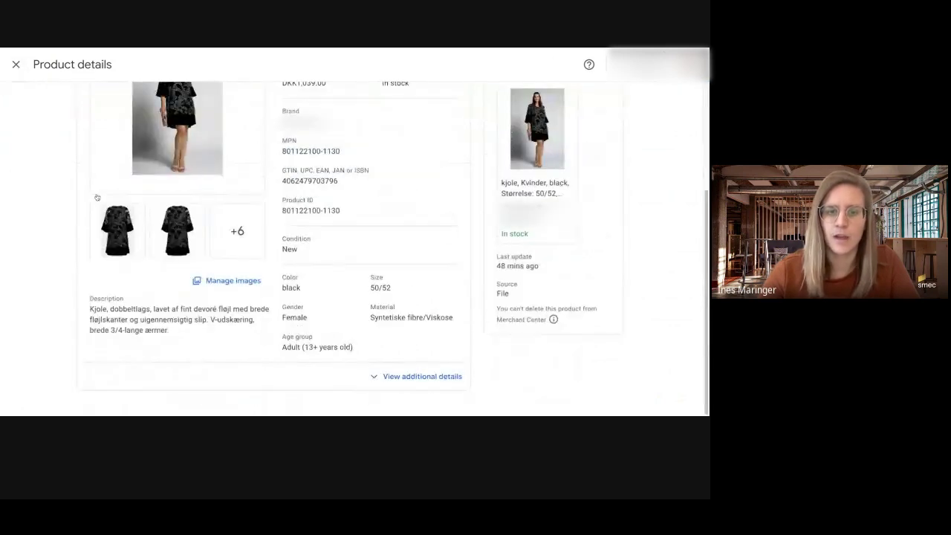
left_click(417, 377)
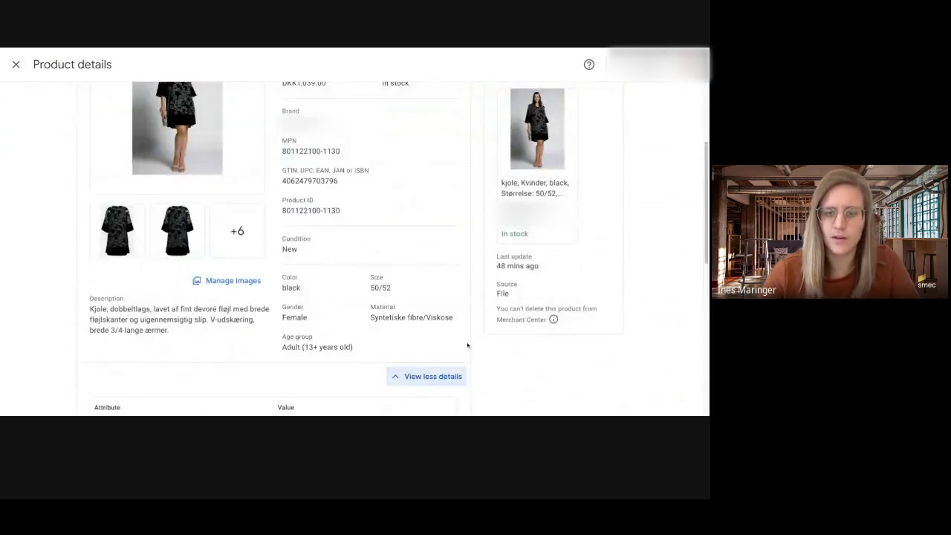
scroll(468, 345, "down", 4)
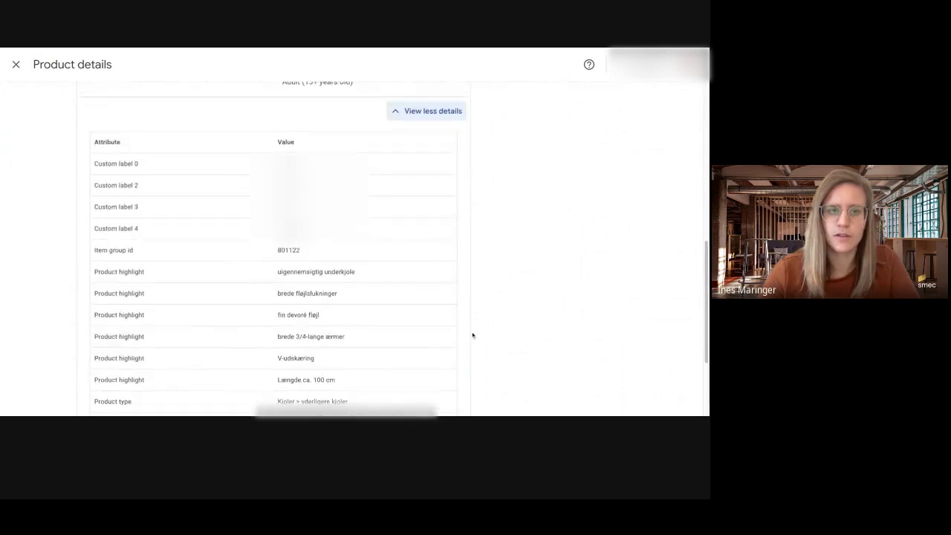
scroll(473, 333, "down", 3)
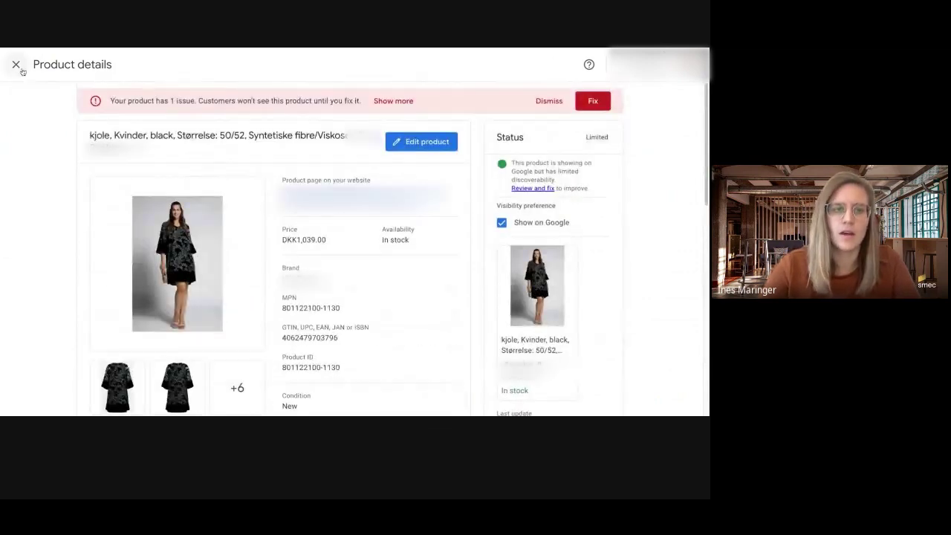
left_click(16, 65)
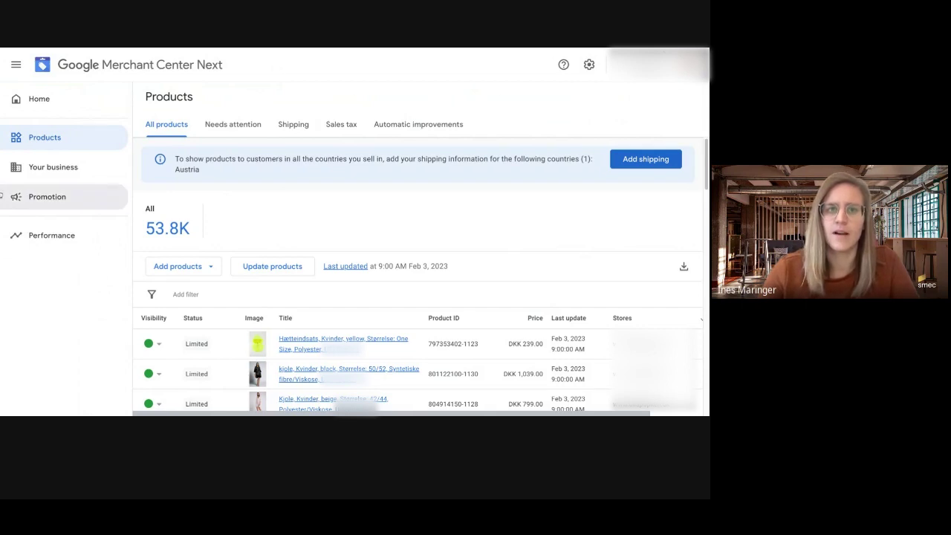
Step: View the products that need attention and expand the shipping cost issue of the beige dress in size 42/44
left_click(225, 129)
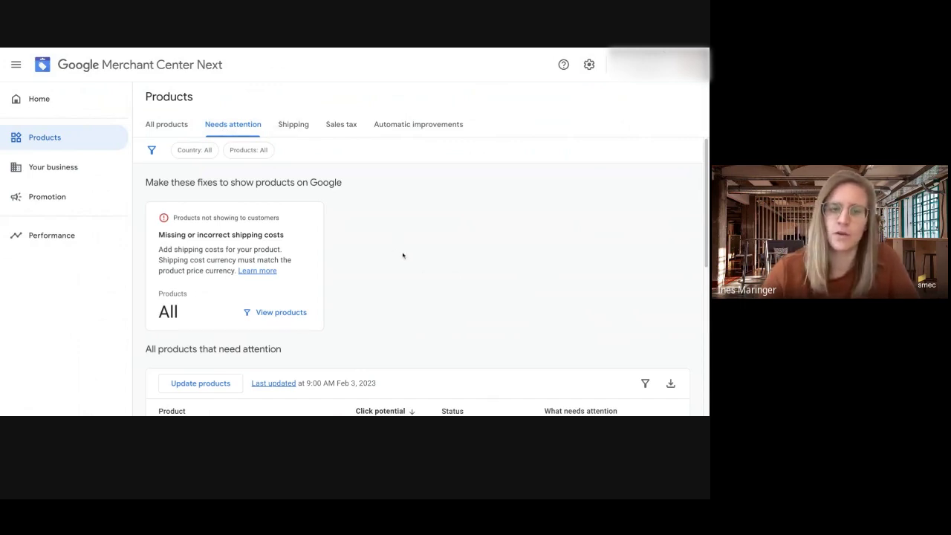
scroll(403, 256, "down", 3)
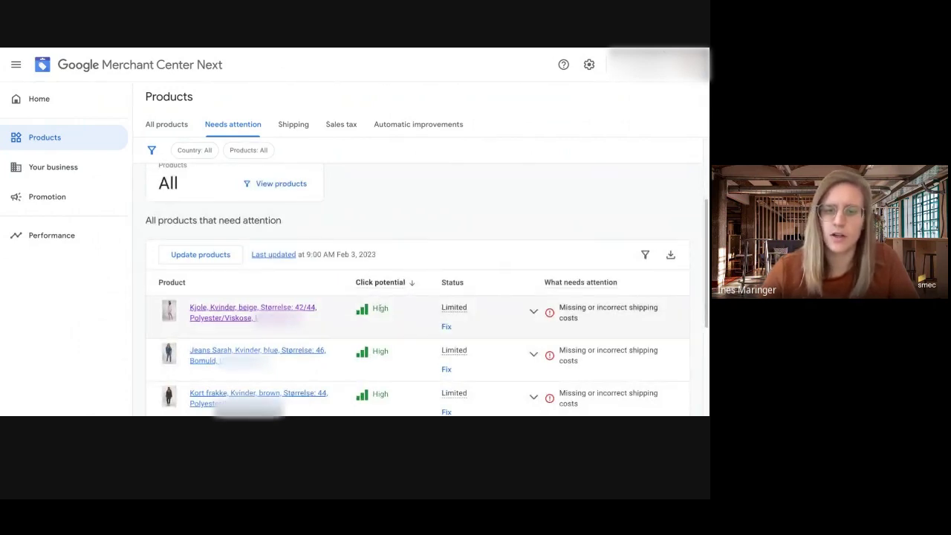
scroll(434, 245, "down", 1)
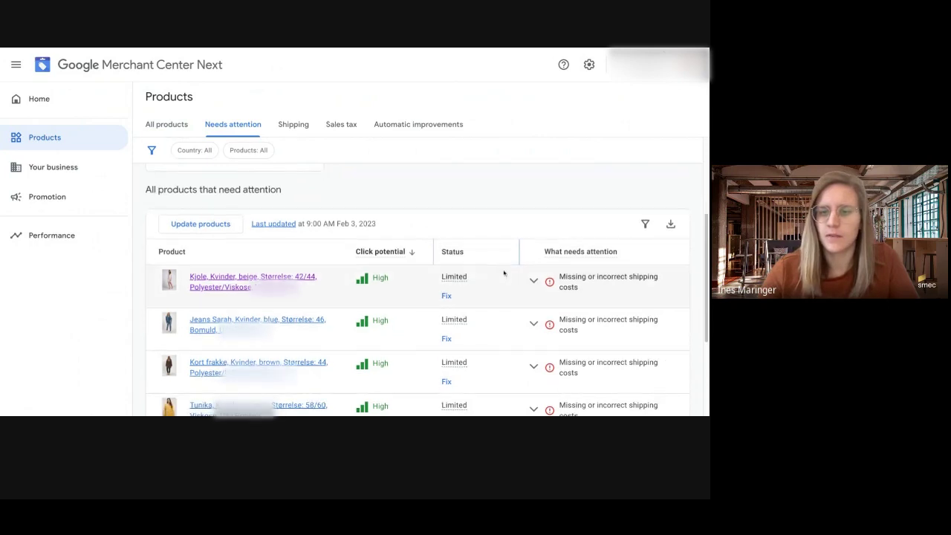
left_click(534, 280)
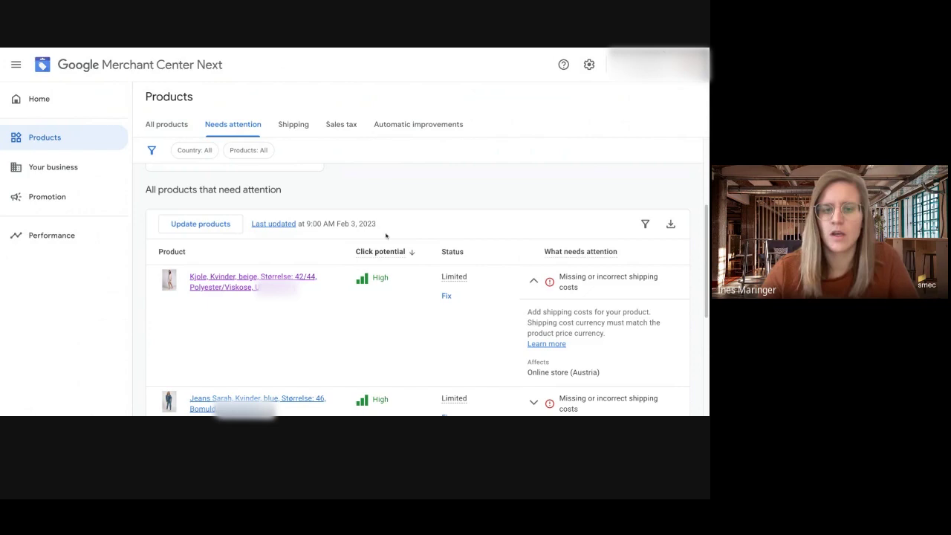
Step: Read the explanation of click potential and compare the ratings and statuses of the products needing attention
mouse_move(375, 252)
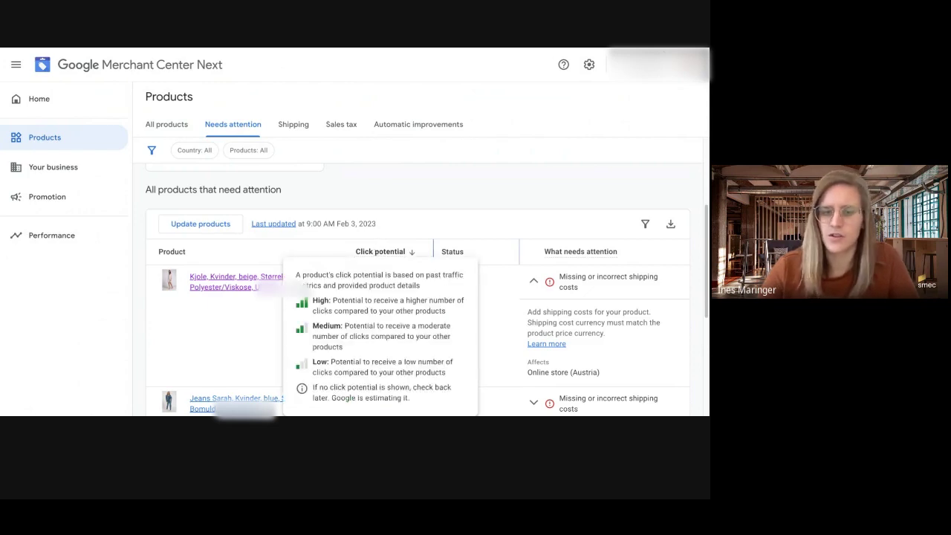
scroll(446, 203, "down", 2)
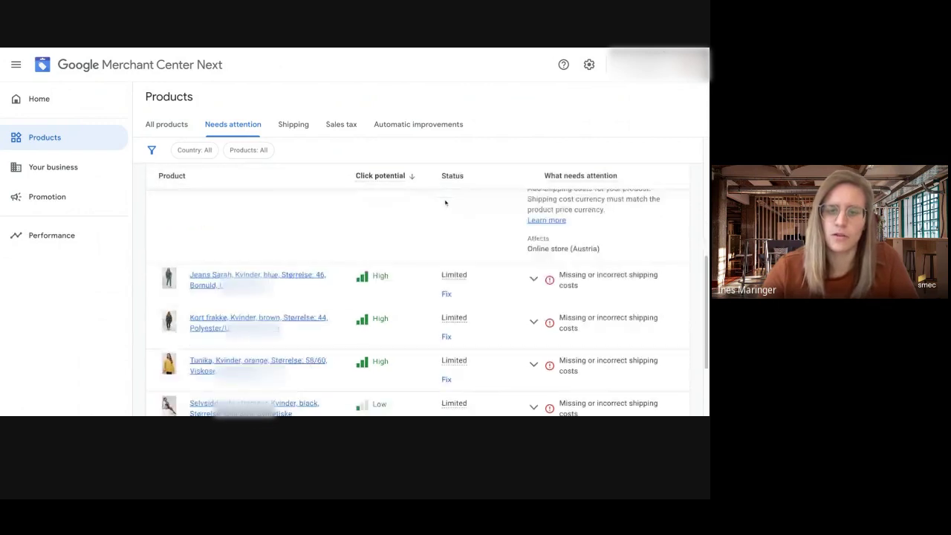
scroll(463, 246, "down", 1)
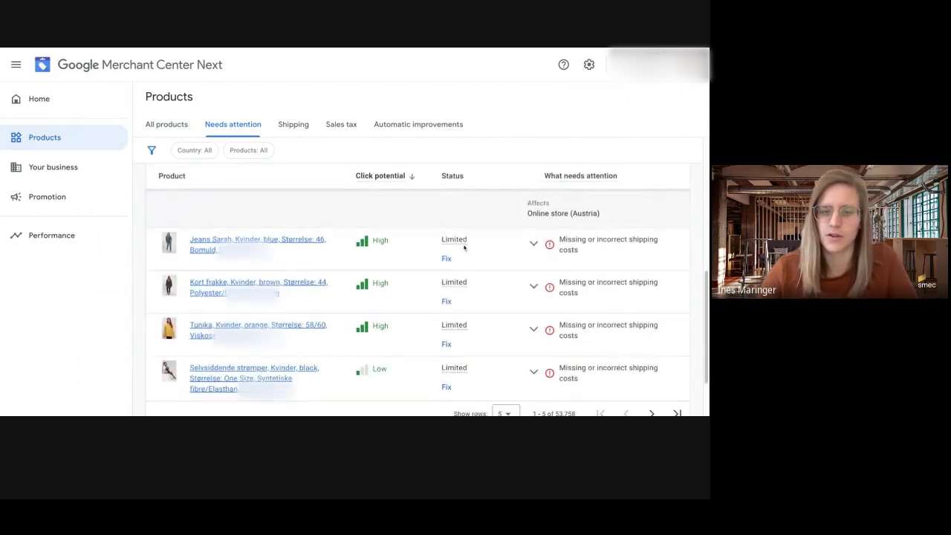
scroll(463, 246, "up", 3)
scroll(463, 246, "down", 2)
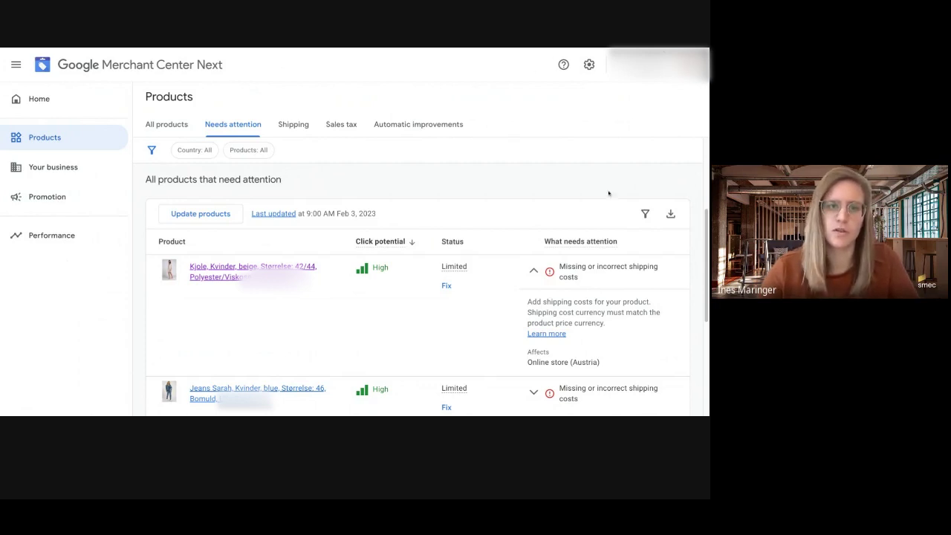
Step: View the business details and check the account's general settings, returning to the business details
left_click(74, 175)
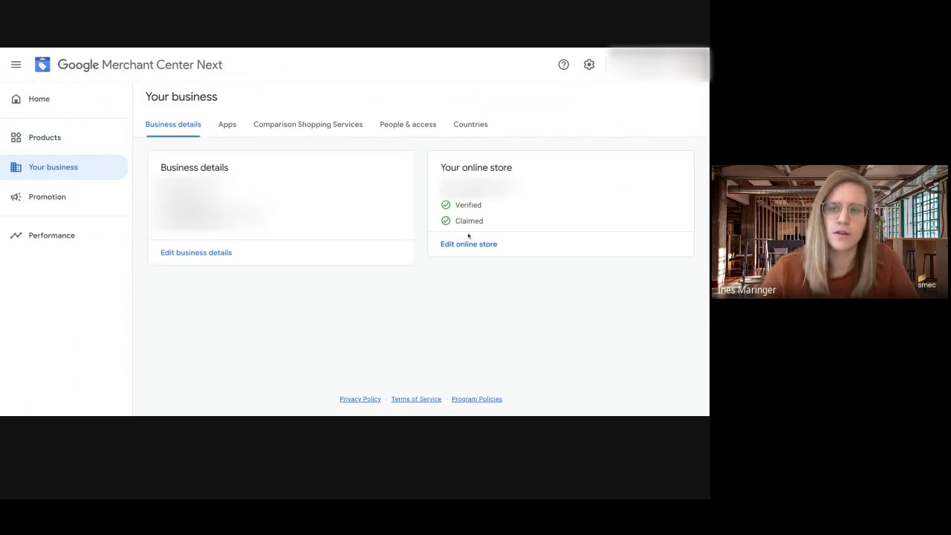
left_click(589, 64)
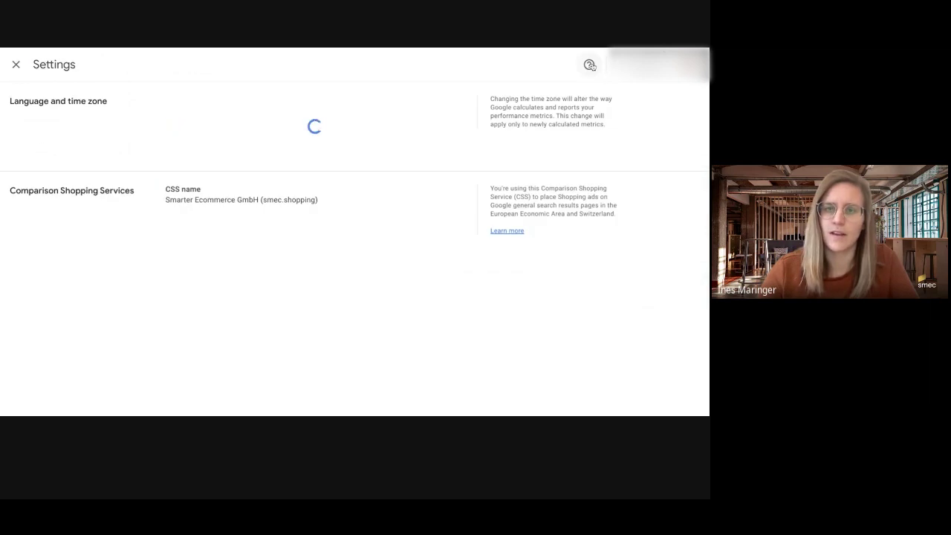
left_click(14, 65)
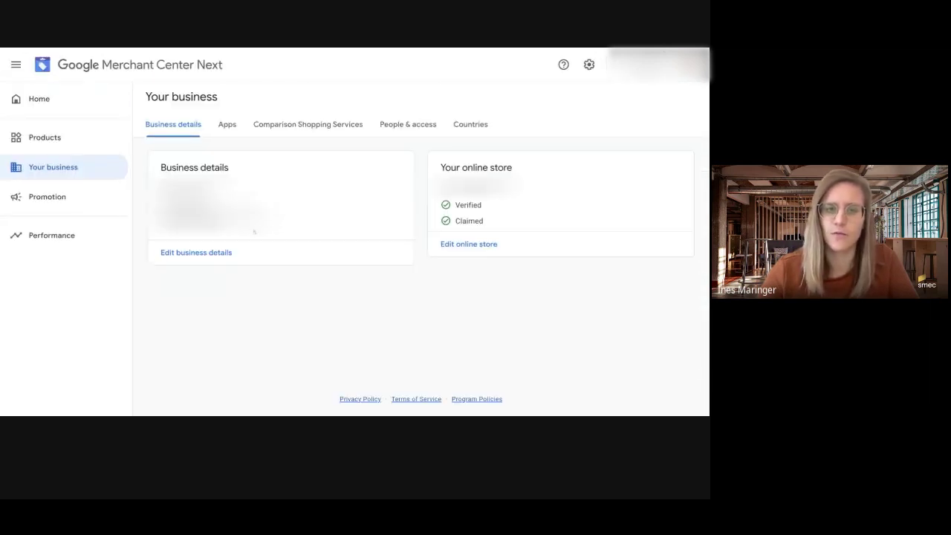
Step: Check the ad campaigns page and review the product performance report from clicks down to popular products and brands
left_click(89, 197)
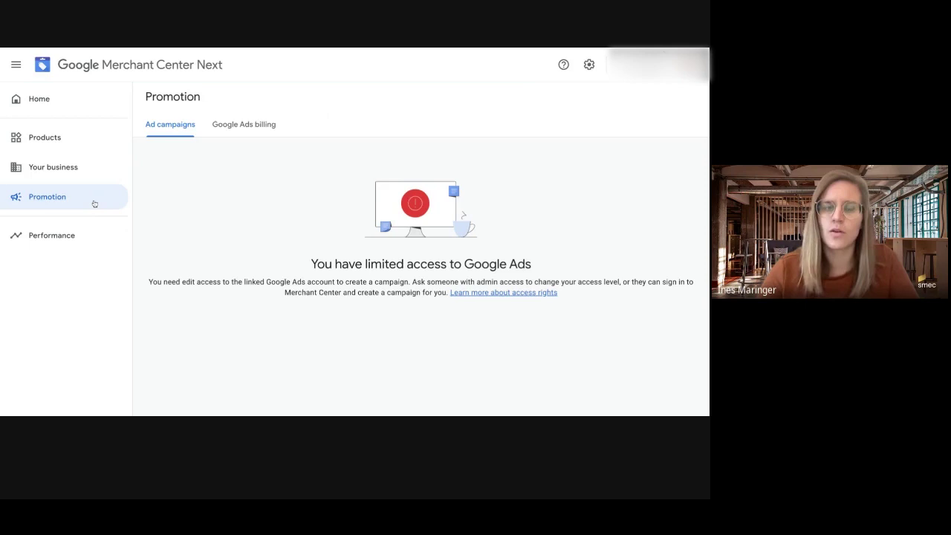
left_click(64, 236)
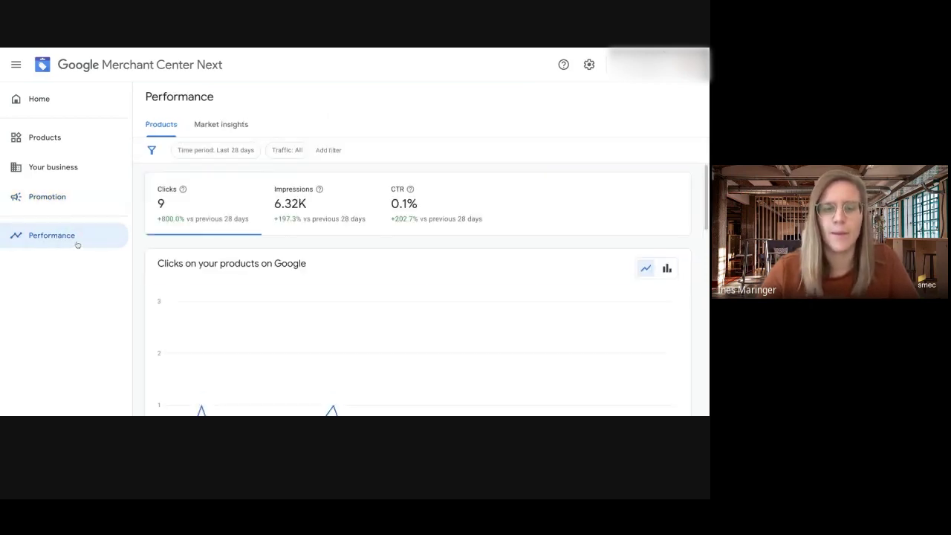
scroll(240, 297, "down", 3)
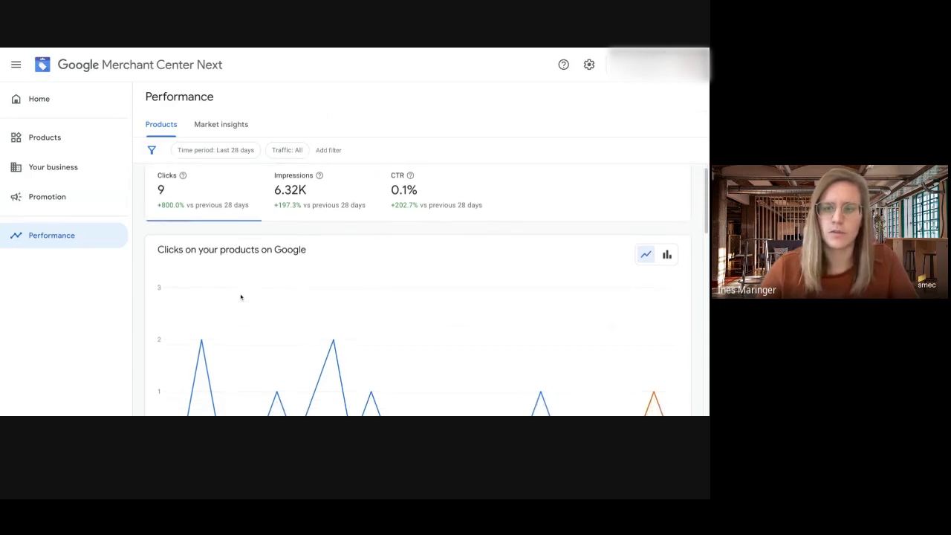
scroll(229, 165, "down", 5)
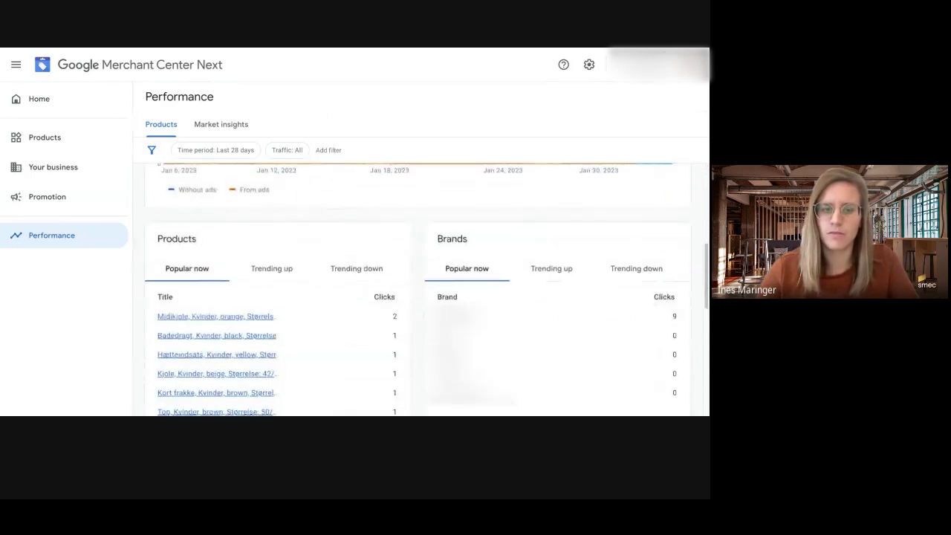
Step: Review the market insights on popular products, brands to consider stocking and trending brands, and return to the home overview
left_click(215, 128)
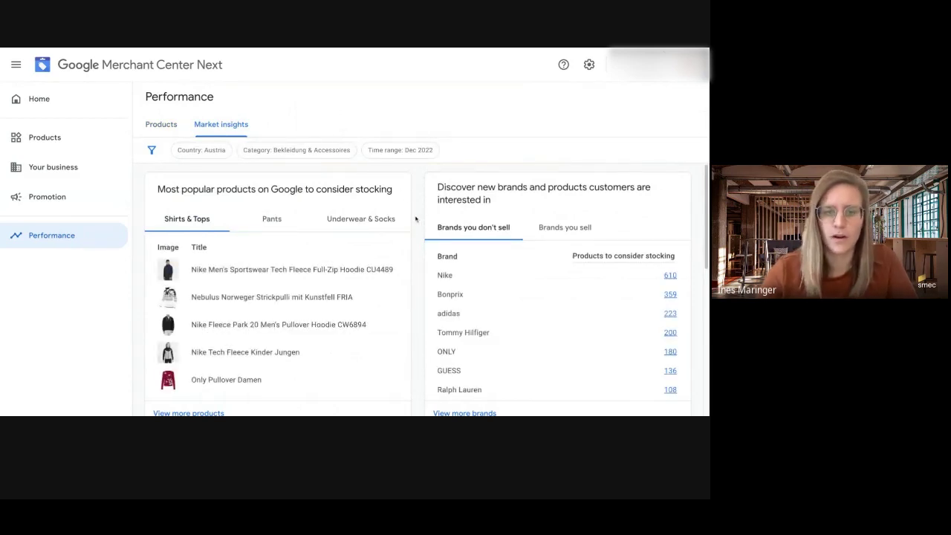
scroll(416, 227, "down", 3)
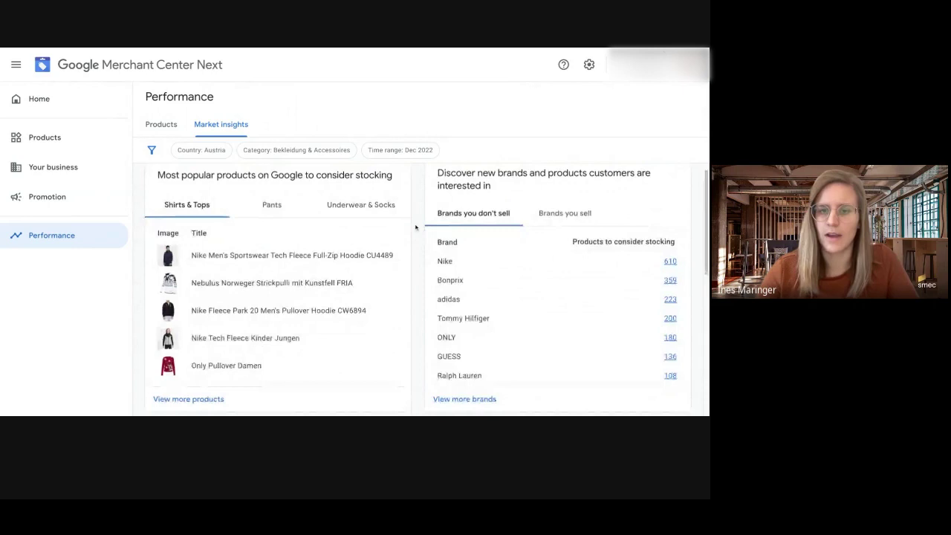
scroll(416, 227, "up", 2)
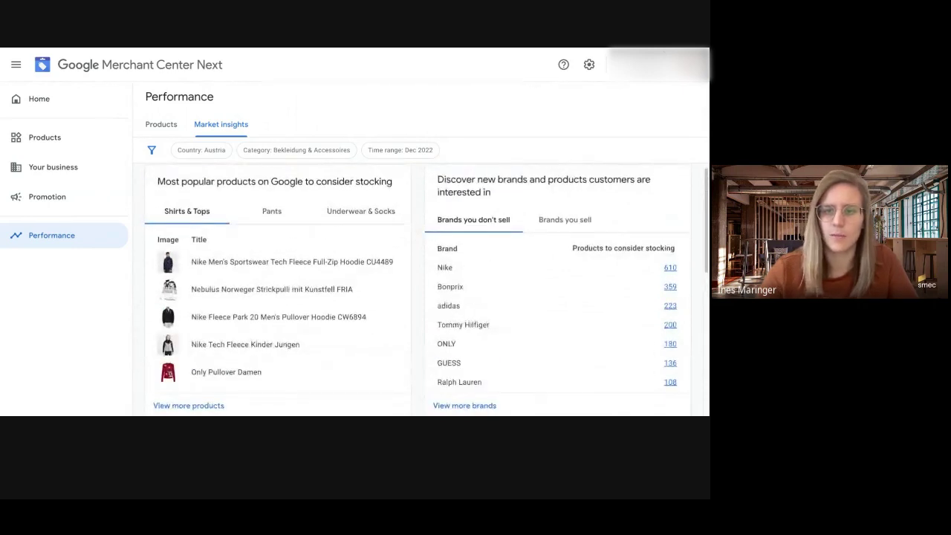
scroll(426, 289, "down", 3)
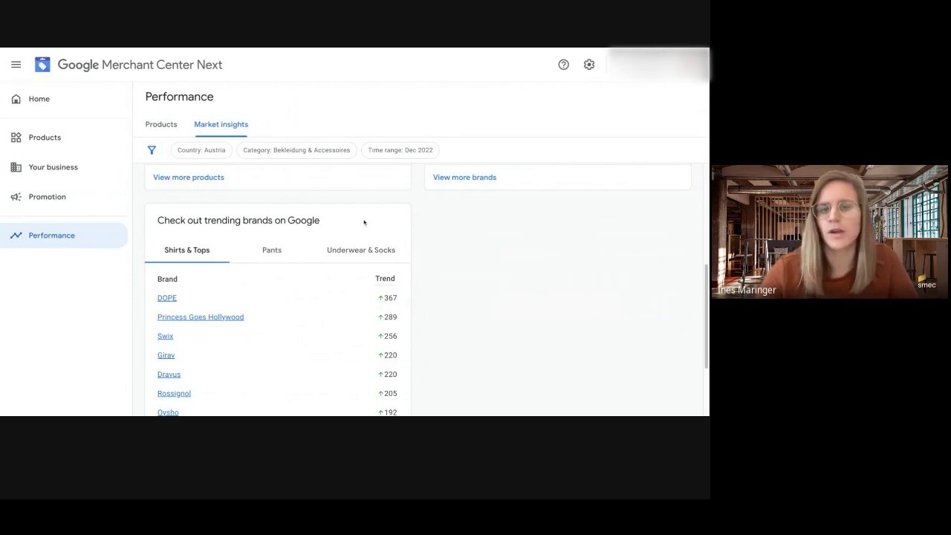
scroll(368, 227, "down", 1)
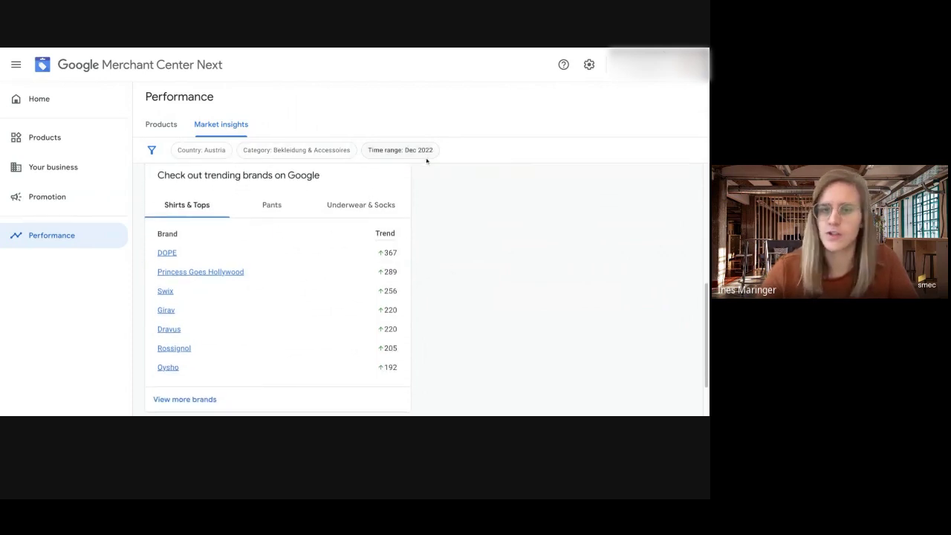
scroll(437, 209, "up", 5)
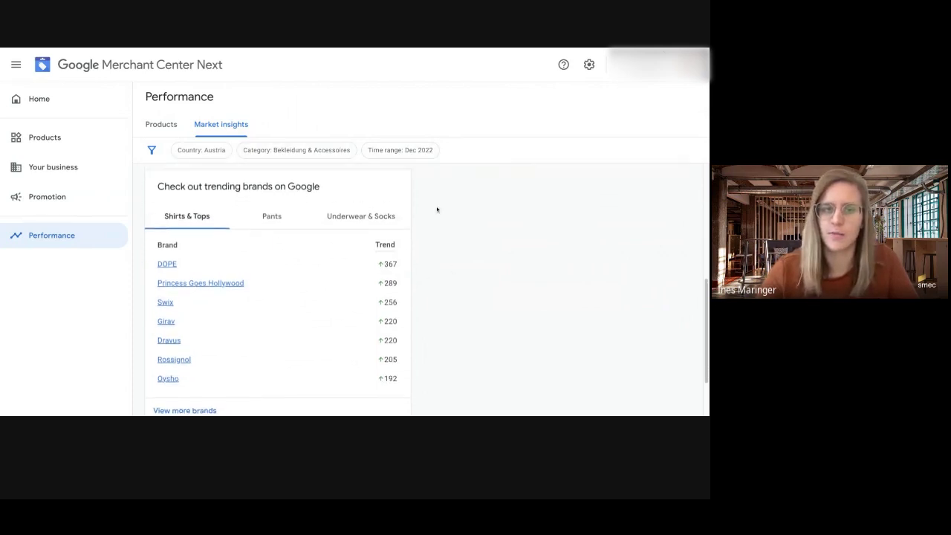
left_click(74, 99)
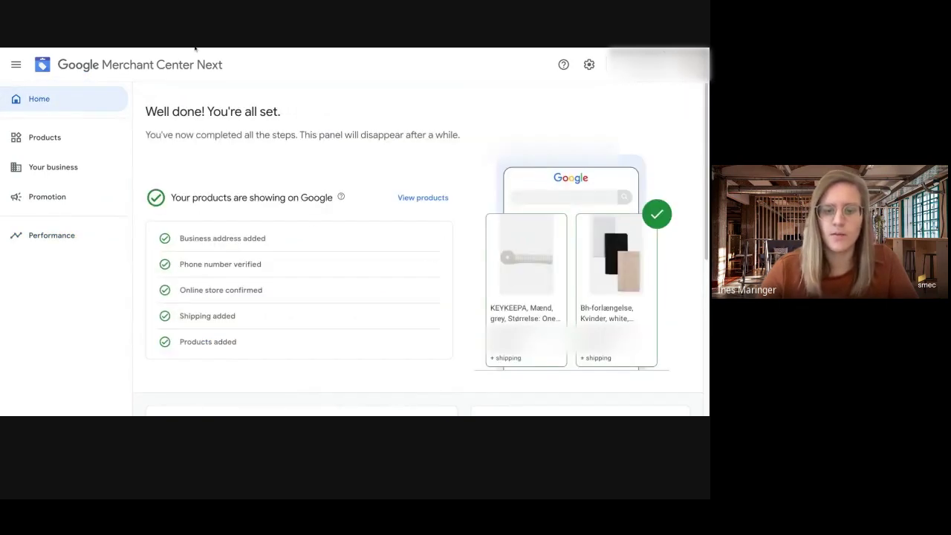